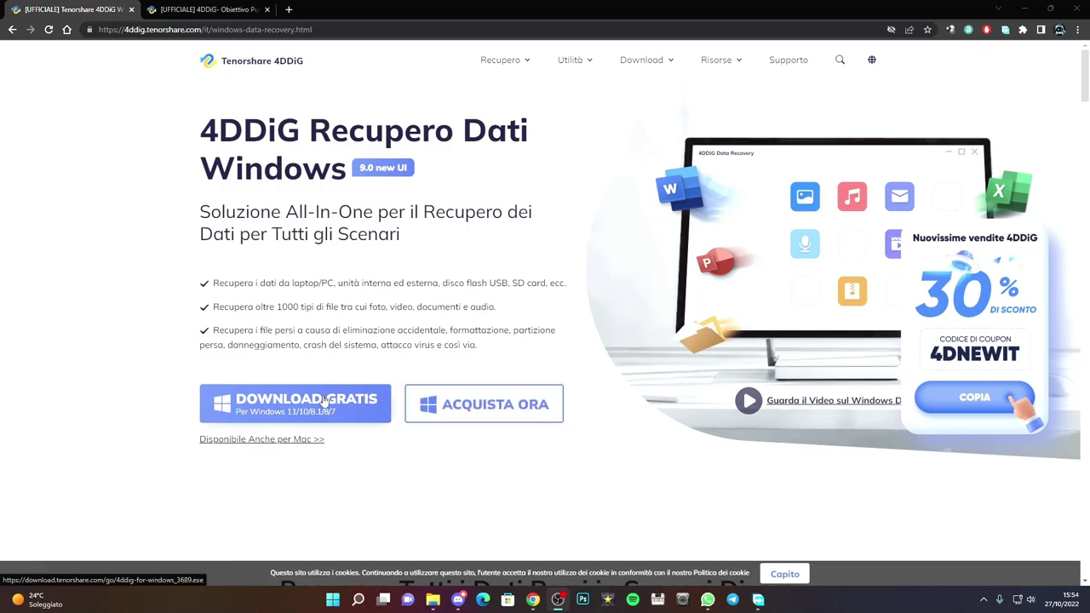
- Launch the Tenorshare 4DDiG installer from the desktop and expand its installation folder options
{"action": "left_click", "coordinate": [998, 9]}
{"action": "left_click_drag", "start_coordinate": [453, 110], "coordinate": [498, 163]}
{"action": "double_click", "coordinate": [494, 160]}
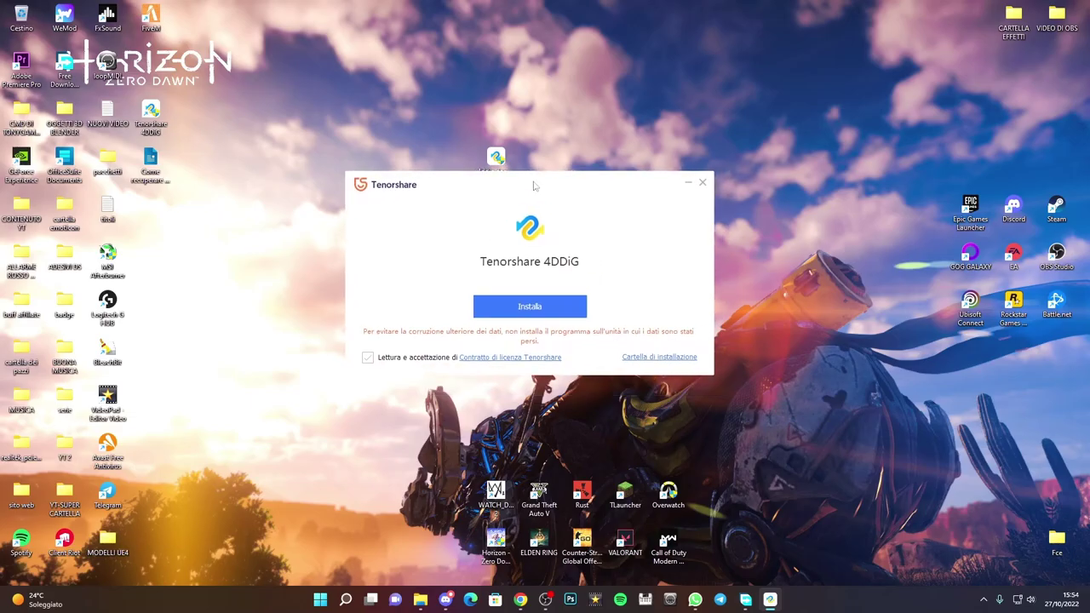
{"action": "left_click", "coordinate": [653, 359]}
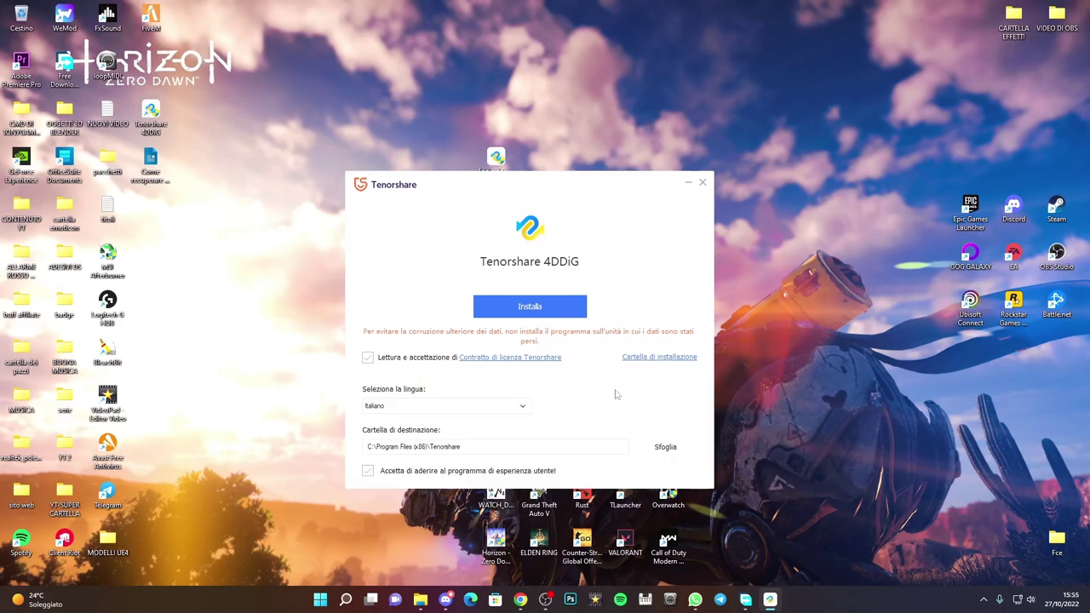
- Browse the folders for an installation destination for Tenorshare 4DDiG
{"action": "left_click", "coordinate": [663, 451]}
{"action": "scroll", "coordinate": [514, 326], "scroll_direction": "down", "scroll_amount": 4}
{"action": "scroll", "coordinate": [514, 326], "scroll_direction": "up", "scroll_amount": 4}
{"action": "double_click", "coordinate": [502, 289]}
{"action": "left_click", "coordinate": [504, 344]}
{"action": "double_click", "coordinate": [504, 344]}
{"action": "left_click", "coordinate": [558, 399]}
- Leave the installer and open the Tenorshare 4DDiG program from its desktop shortcut
{"action": "mouse_move", "coordinate": [519, 184]}
{"action": "left_mouse_down"}
{"action": "mouse_move", "coordinate": [565, 173]}
{"action": "mouse_move", "coordinate": [503, 163]}
{"action": "mouse_move", "coordinate": [514, 178]}
{"action": "left_mouse_up"}
{"action": "left_click", "coordinate": [669, 170]}
{"action": "left_click", "coordinate": [526, 358]}
{"action": "left_click_drag", "start_coordinate": [151, 112], "coordinate": [435, 91]}
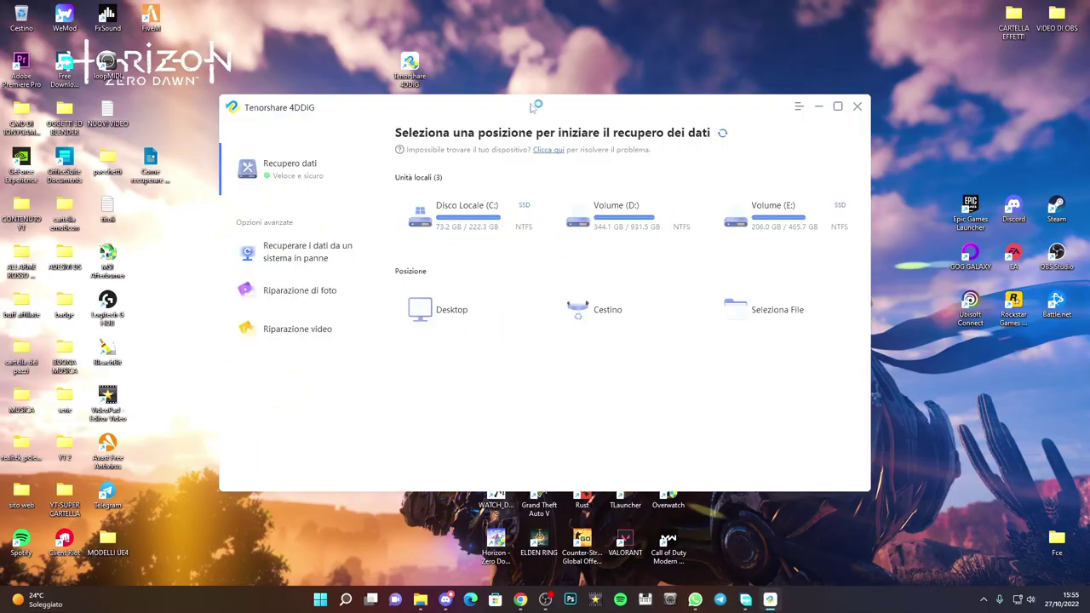
{"action": "mouse_move", "coordinate": [534, 104]}
{"action": "left_mouse_down"}
{"action": "mouse_move", "coordinate": [502, 93]}
{"action": "mouse_move", "coordinate": [525, 111]}
{"action": "left_mouse_up"}
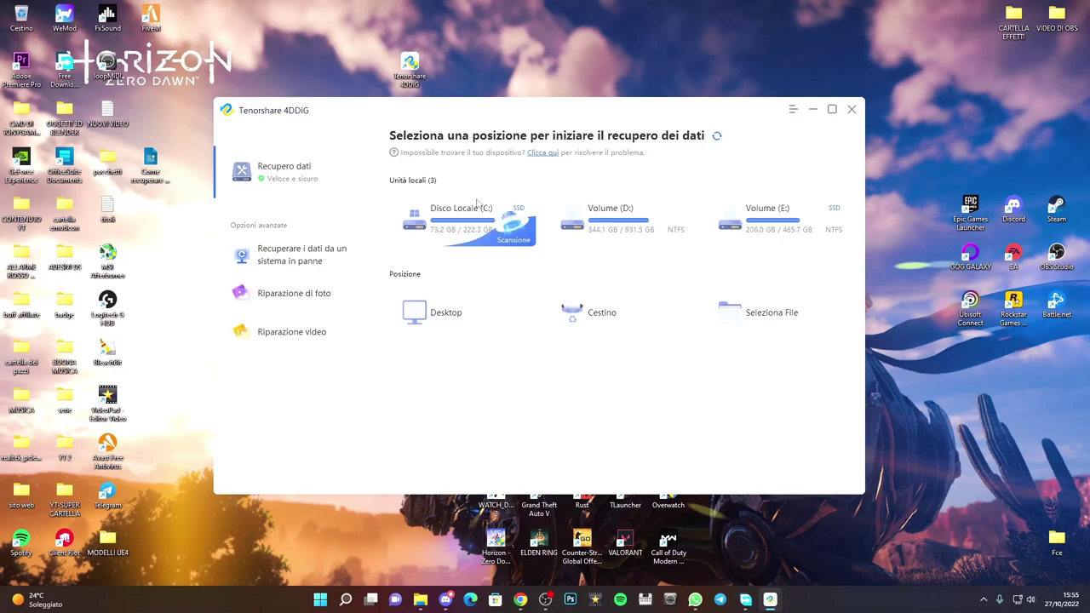
- View the 4DDiG Windows download page in Chrome and return to the recovery program's start screen
{"action": "mouse_move", "coordinate": [577, 242]}
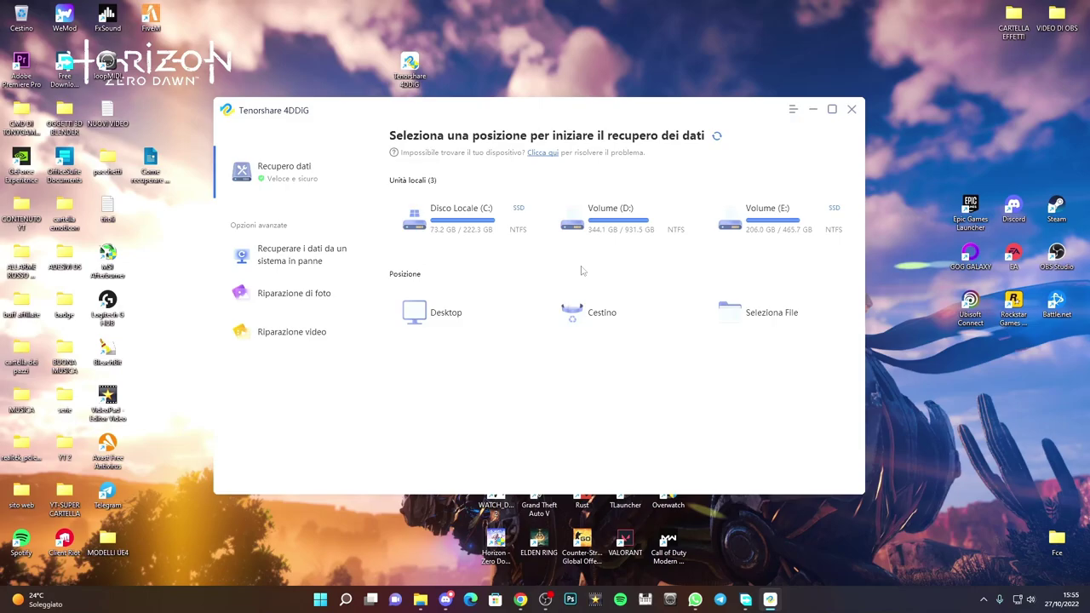
{"action": "left_click", "coordinate": [520, 600]}
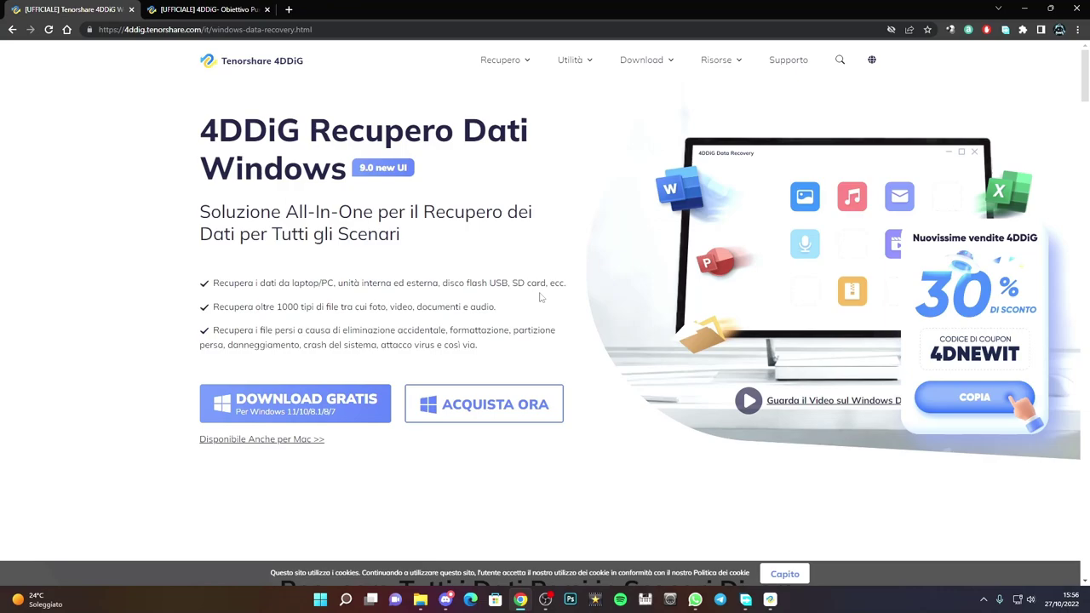
{"action": "left_click", "coordinate": [1025, 8]}
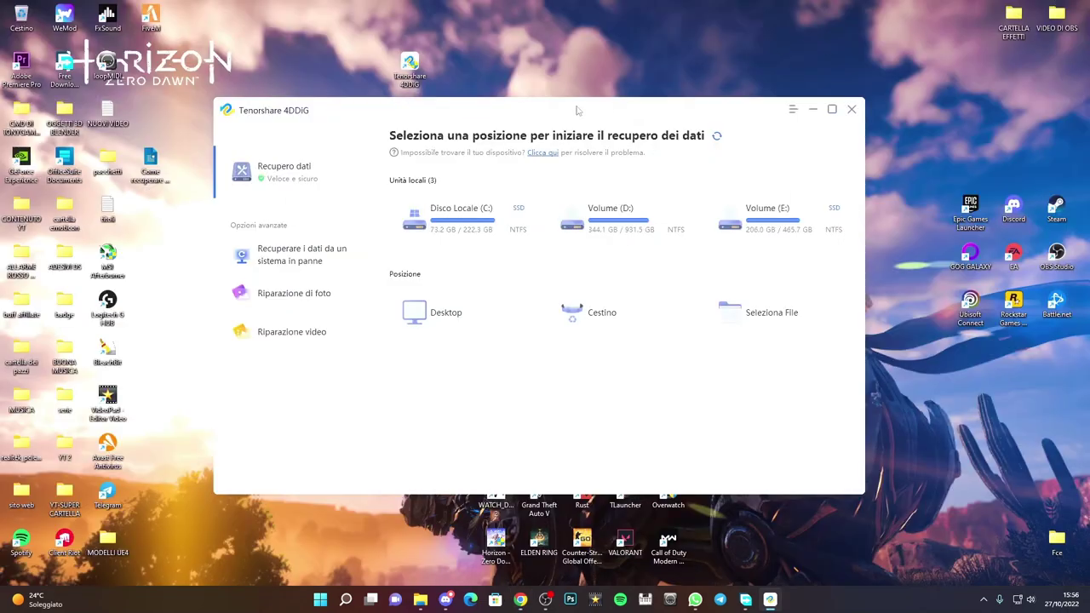
{"action": "left_click_drag", "start_coordinate": [576, 109], "coordinate": [584, 91]}
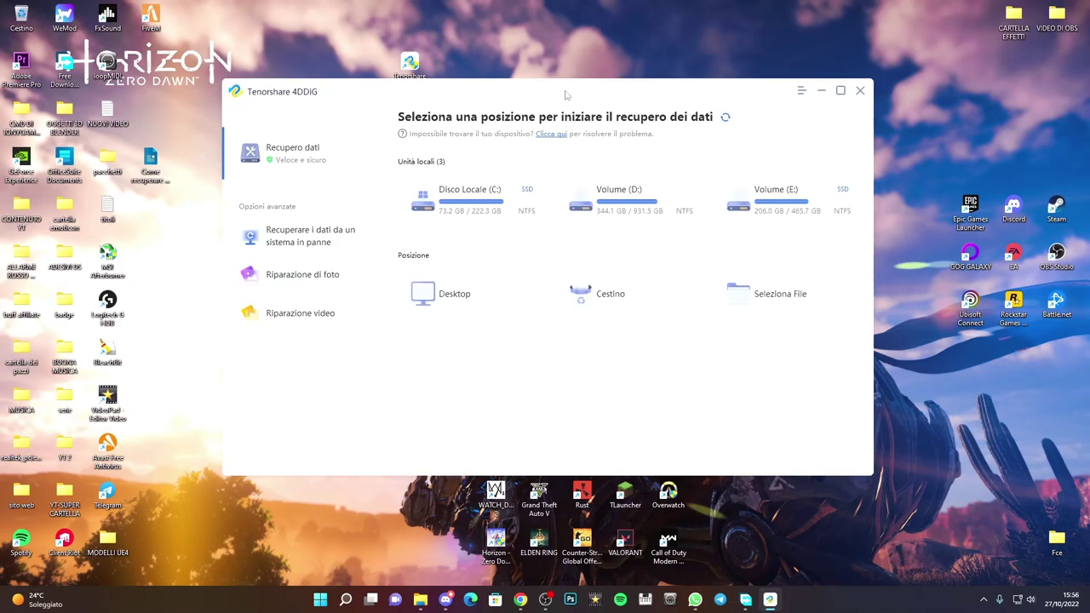
{"action": "left_click_drag", "start_coordinate": [554, 88], "coordinate": [538, 105]}
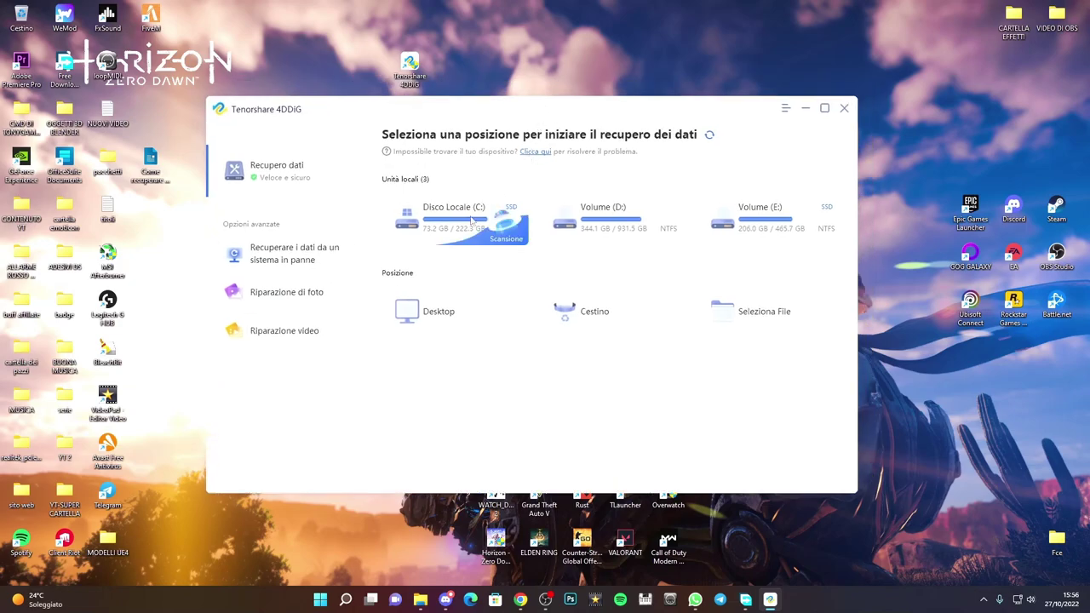
{"action": "mouse_move", "coordinate": [464, 222]}
{"action": "left_click", "coordinate": [504, 239]}
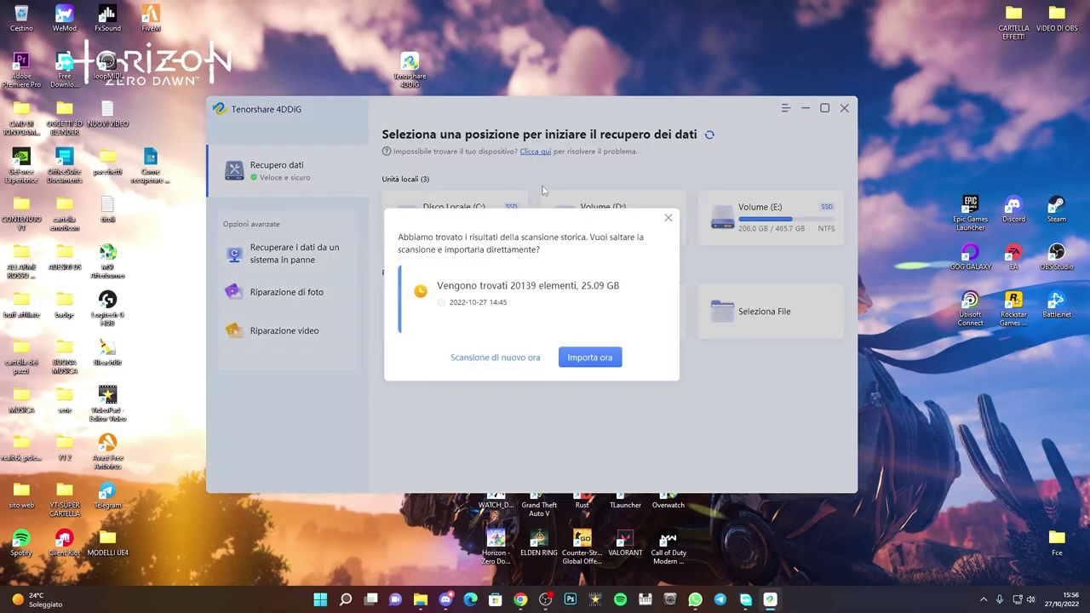
{"action": "left_click", "coordinate": [668, 219]}
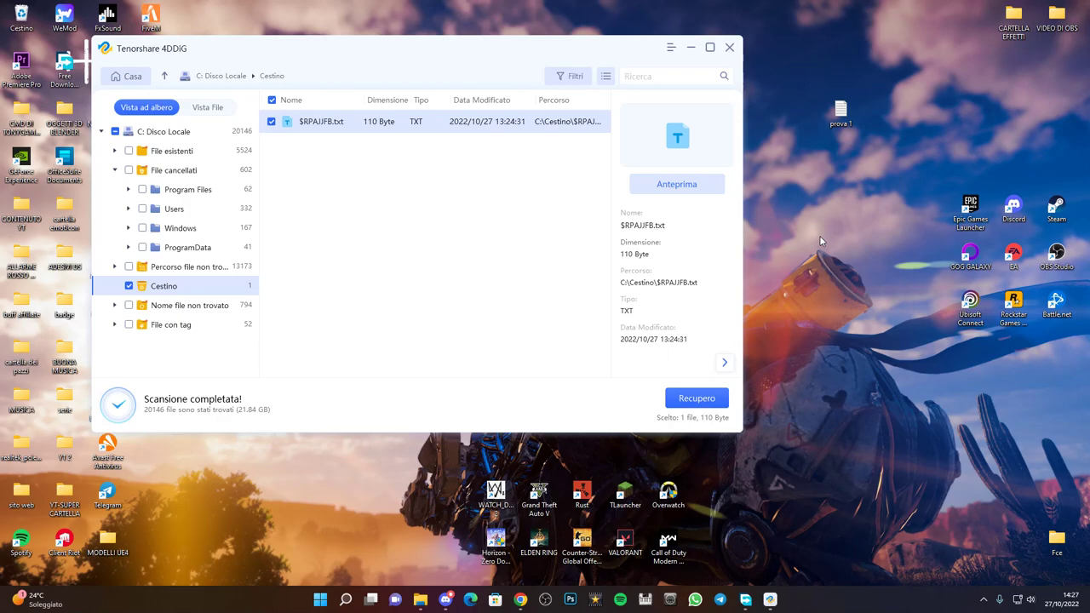
- Open the prova 1 text file from the desktop to view its contents, and close it
{"action": "left_click_drag", "start_coordinate": [840, 123], "coordinate": [830, 217]}
{"action": "double_click", "coordinate": [855, 208]}
{"action": "mouse_move", "coordinate": [524, 59]}
{"action": "left_mouse_down"}
{"action": "mouse_move", "coordinate": [547, 56]}
{"action": "mouse_move", "coordinate": [505, 60]}
{"action": "left_mouse_up"}
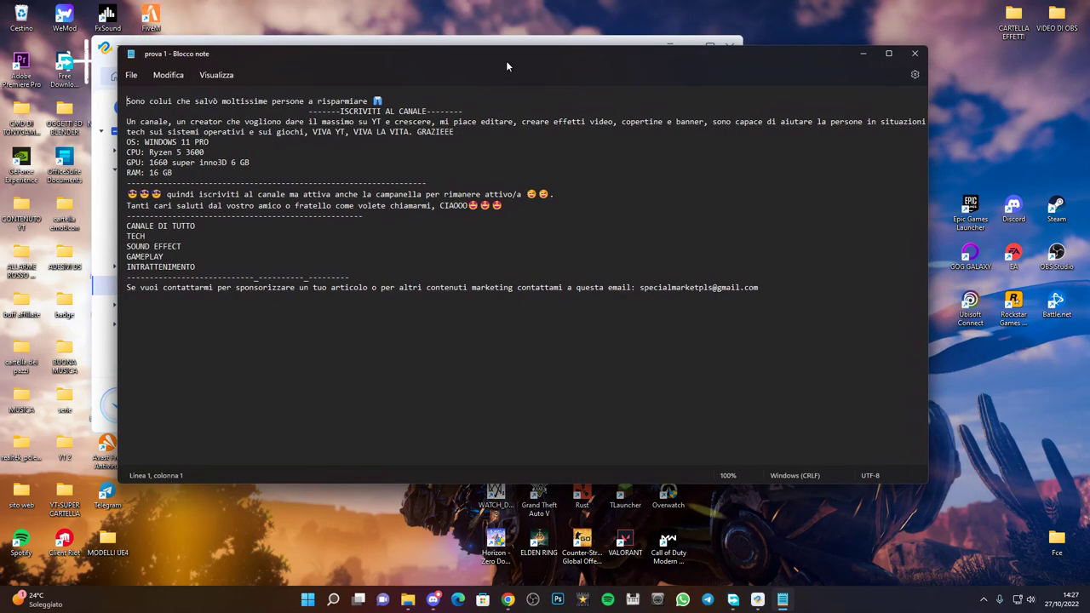
{"action": "left_click", "coordinate": [914, 53]}
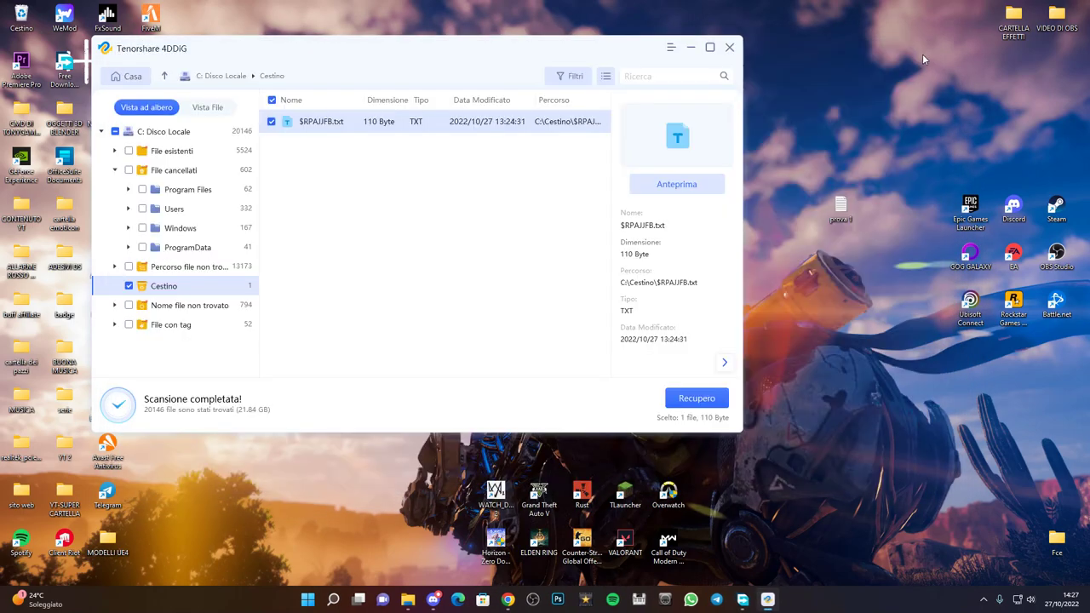
- Delete the prova 1 file from the desktop and permanently empty the Recycle Bin
{"action": "right_click", "coordinate": [849, 217]}
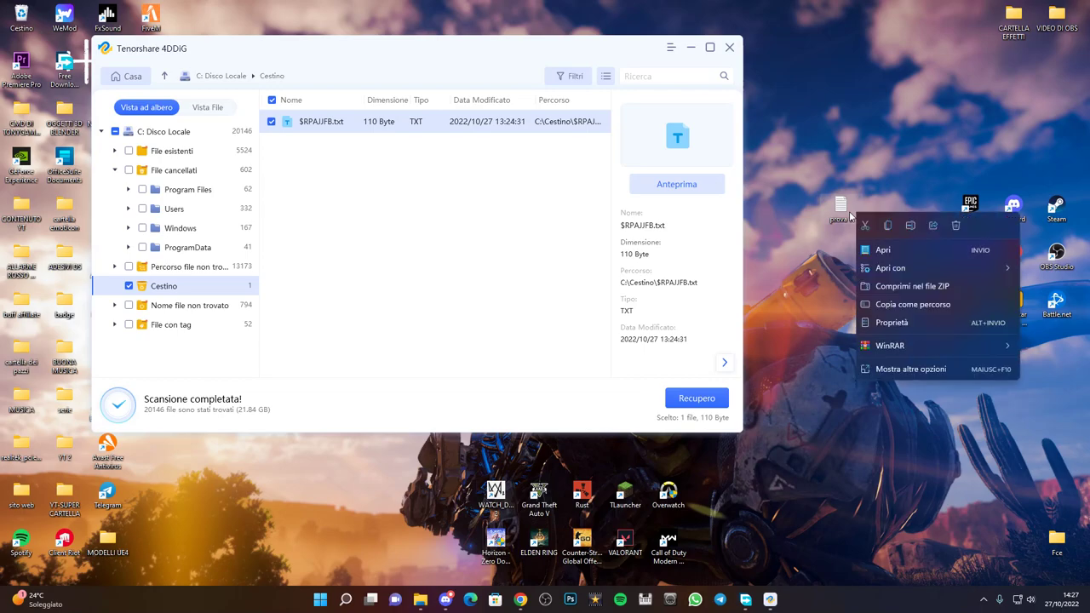
{"action": "left_click", "coordinate": [916, 376]}
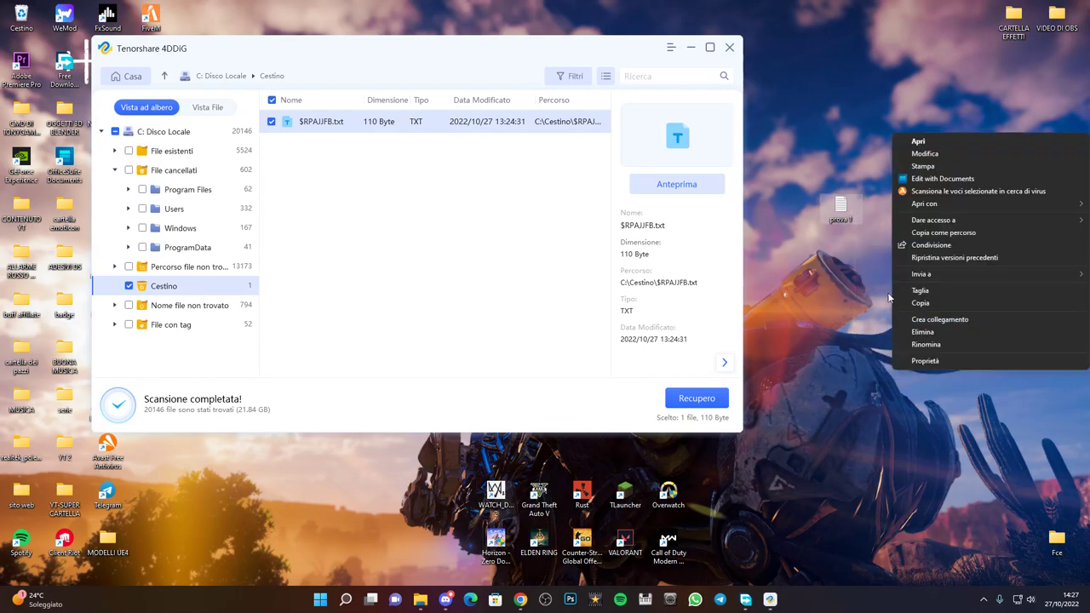
{"action": "left_click", "coordinate": [921, 331]}
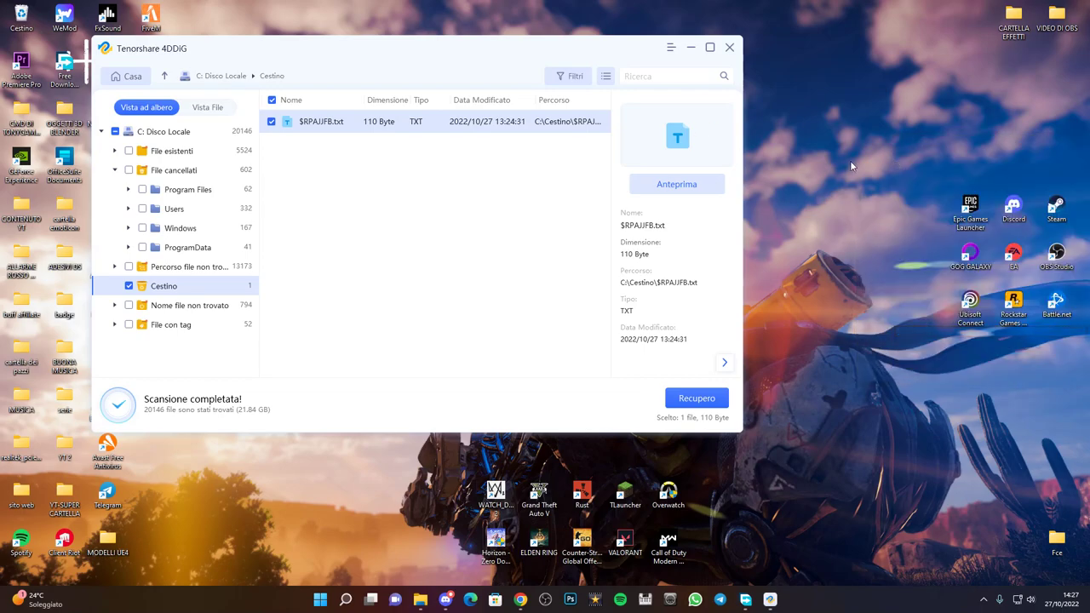
{"action": "right_click", "coordinate": [19, 20]}
{"action": "left_click", "coordinate": [51, 43]}
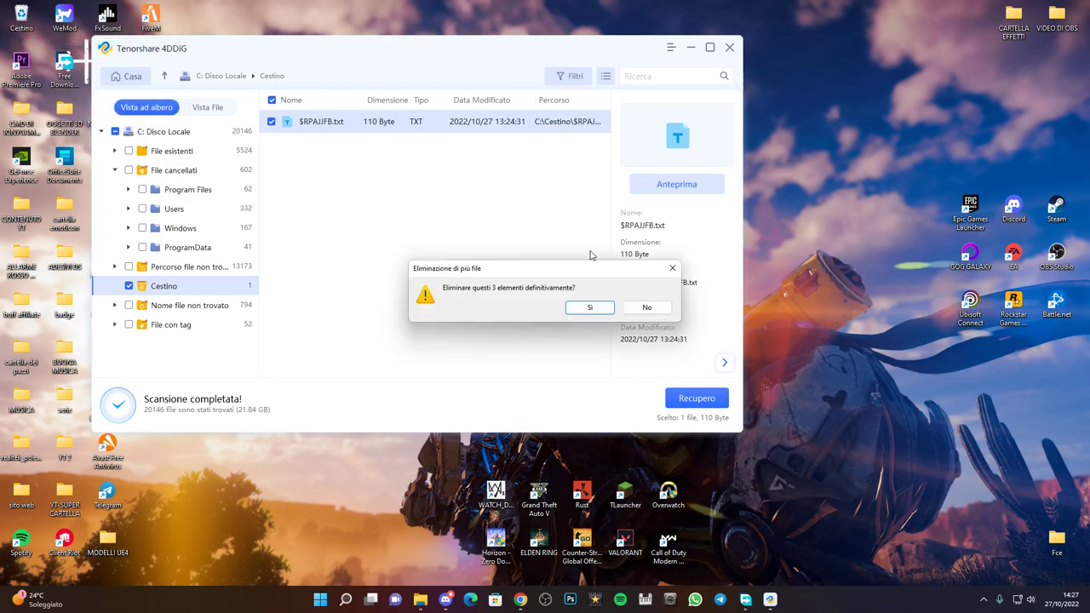
{"action": "left_click", "coordinate": [589, 307]}
- Return to the 4DDiG home page and choose a new scan of Disco Locale (C:) instead of importing the earlier results
{"action": "left_click_drag", "start_coordinate": [450, 47], "coordinate": [493, 57]}
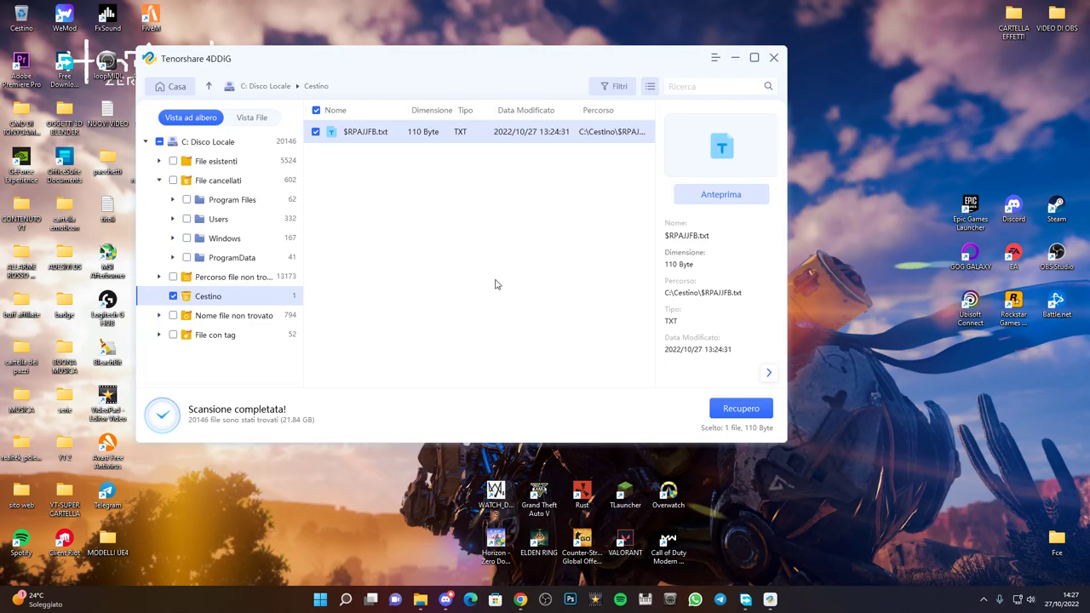
{"action": "left_click", "coordinate": [170, 87]}
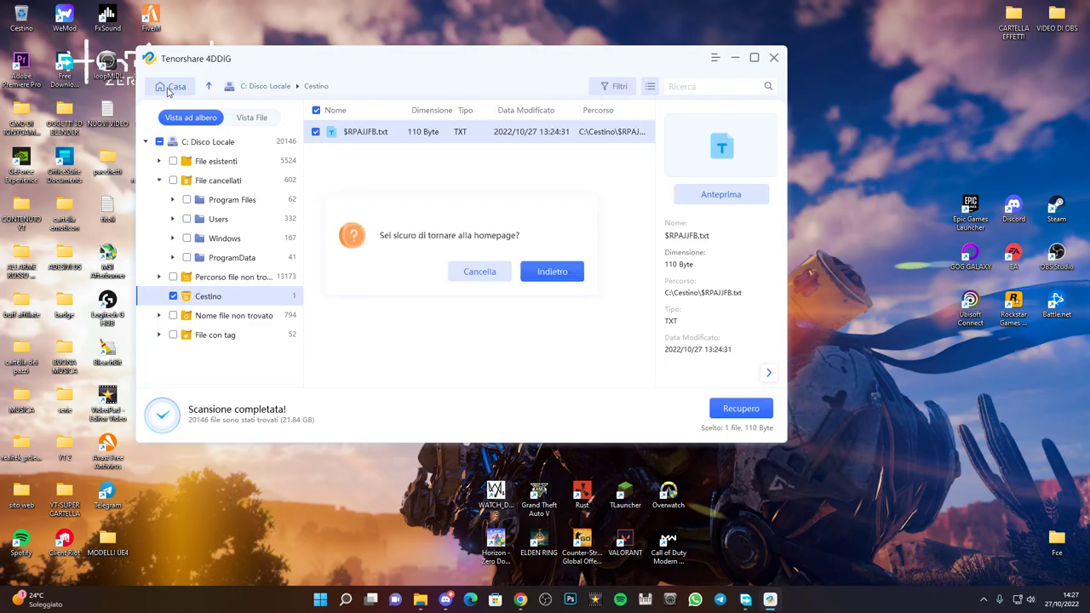
{"action": "left_click", "coordinate": [540, 270]}
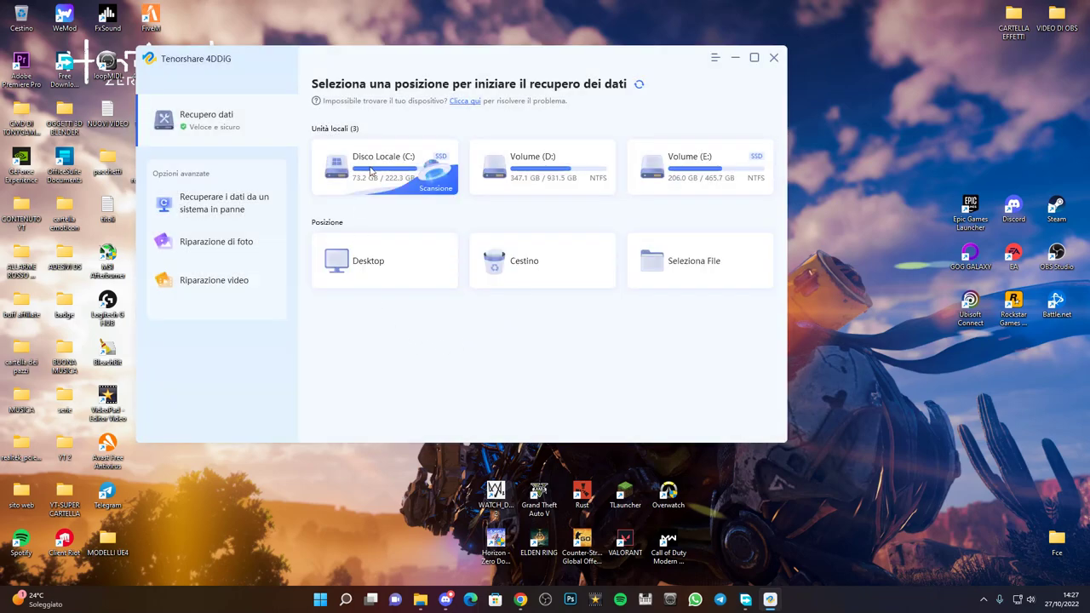
{"action": "left_click", "coordinate": [439, 192]}
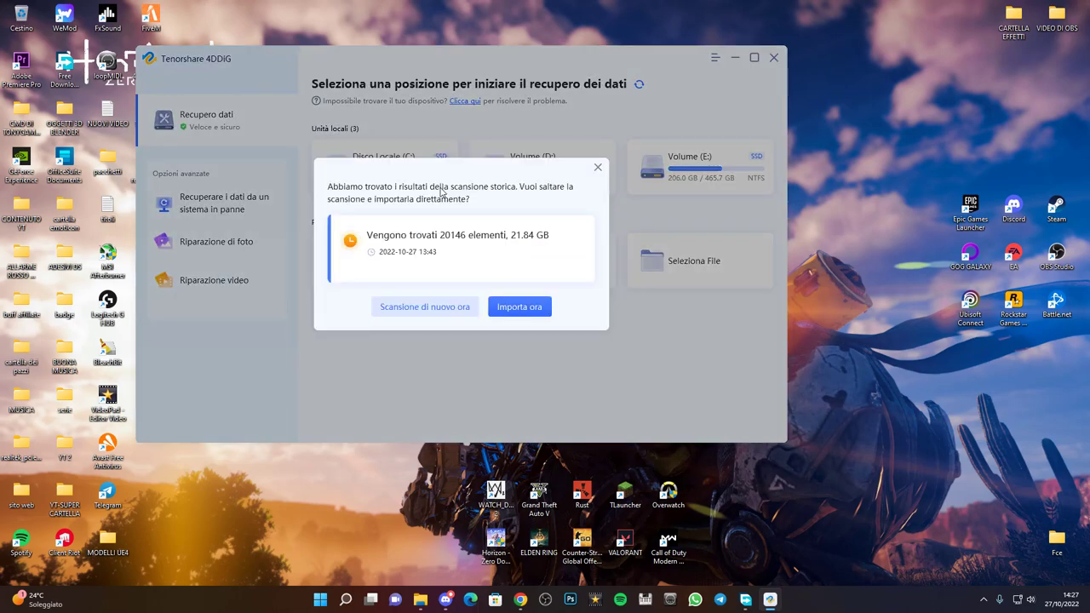
{"action": "left_click", "coordinate": [434, 309]}
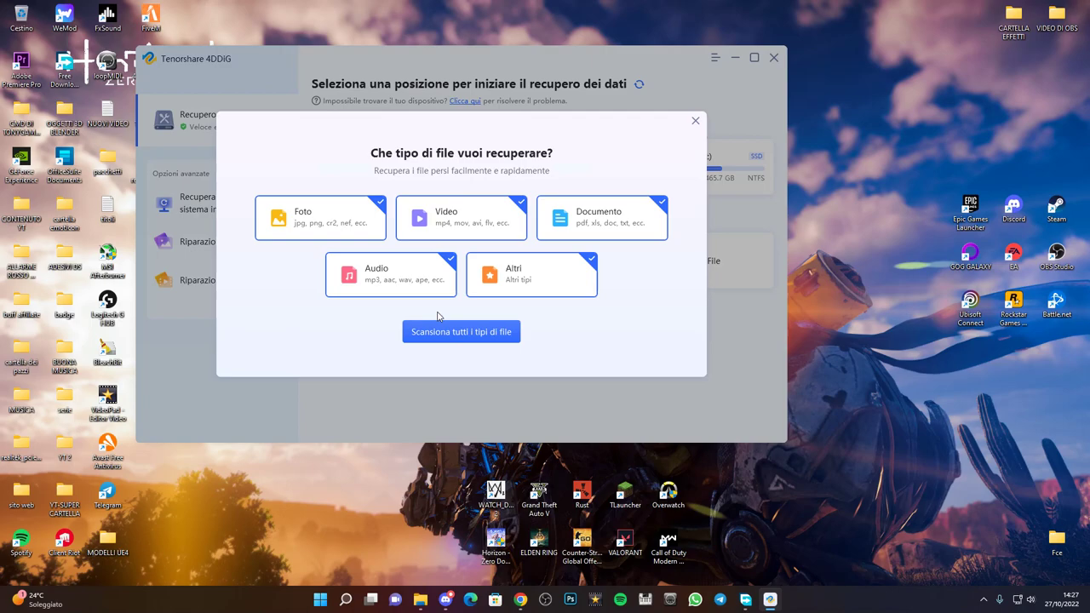
- Limit the file types to Documento by excluding Audio, Foto, Video and Altri, and start the scan
{"action": "left_click", "coordinate": [411, 281]}
{"action": "left_click", "coordinate": [353, 221]}
{"action": "left_click", "coordinate": [436, 221]}
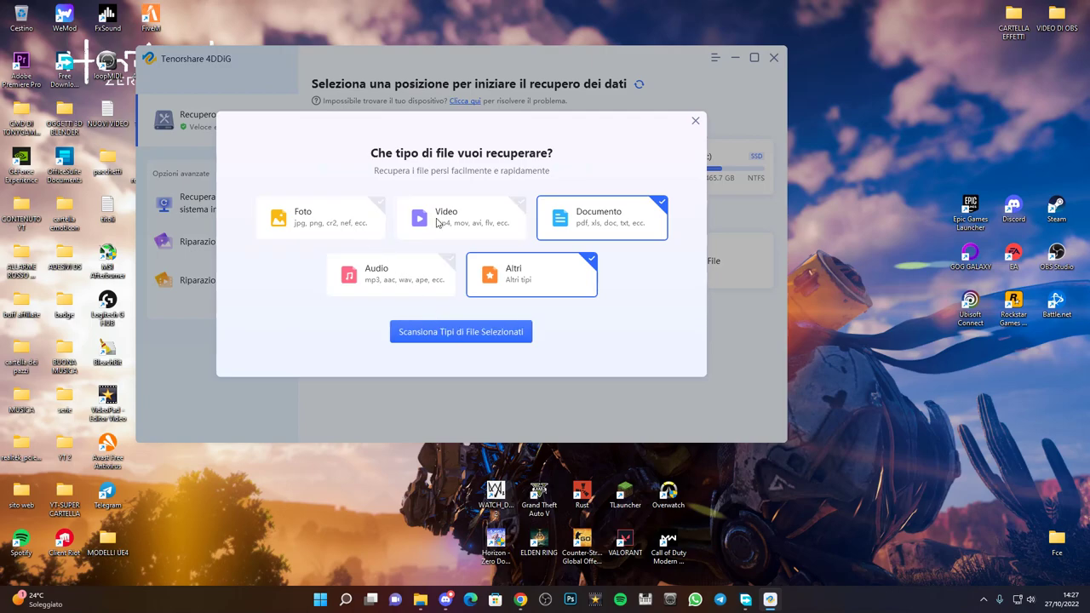
{"action": "left_click", "coordinate": [519, 273]}
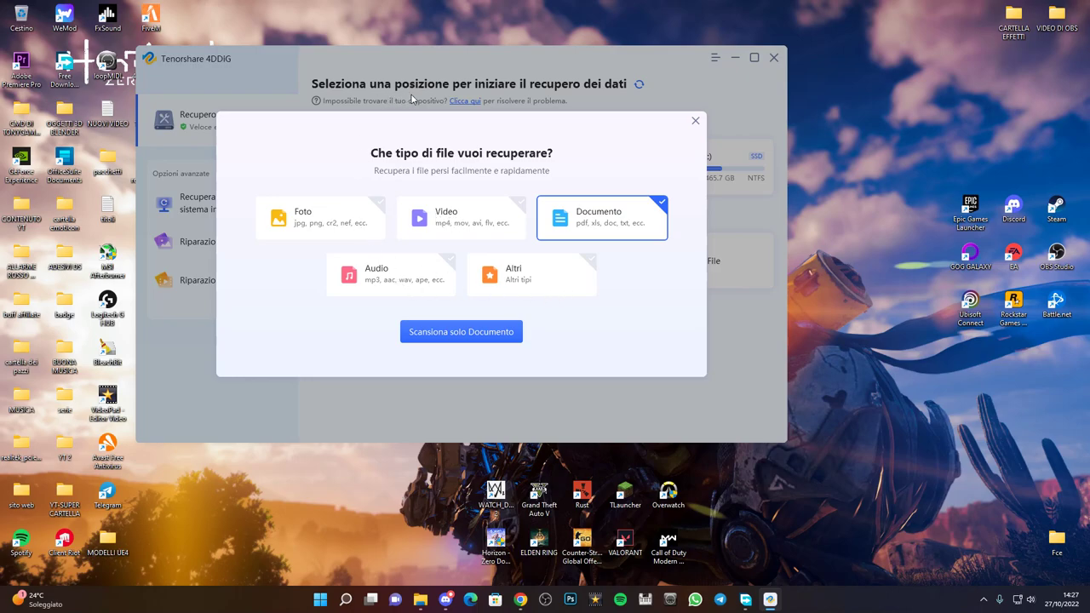
{"action": "left_click", "coordinate": [476, 338]}
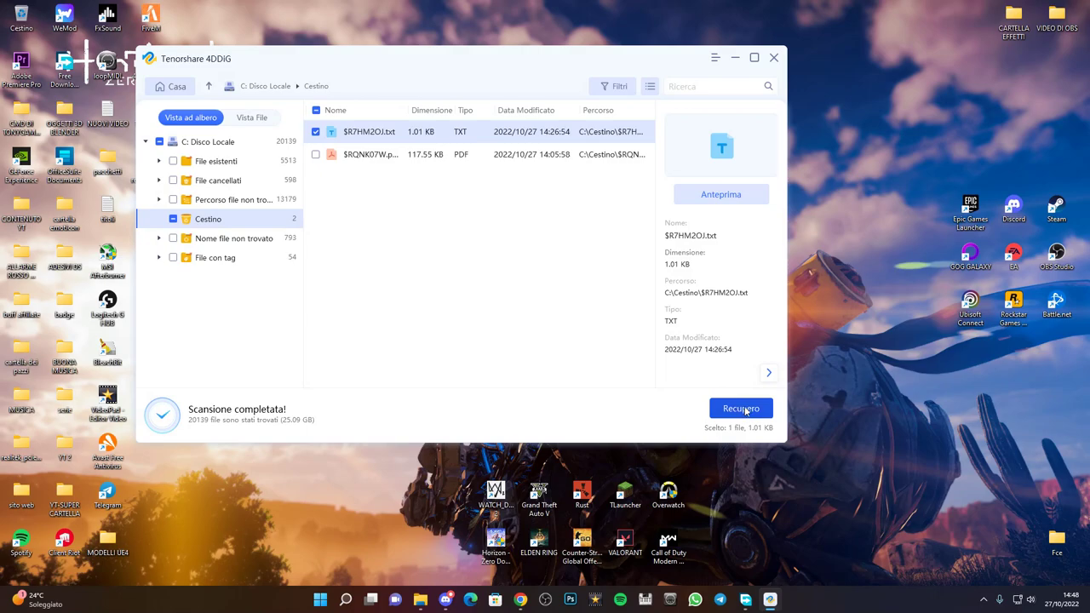
- Recover the selected $R7HM2OJ.txt file to Disco Locale (C:), accepting the same partition as destination
{"action": "left_click", "coordinate": [740, 410]}
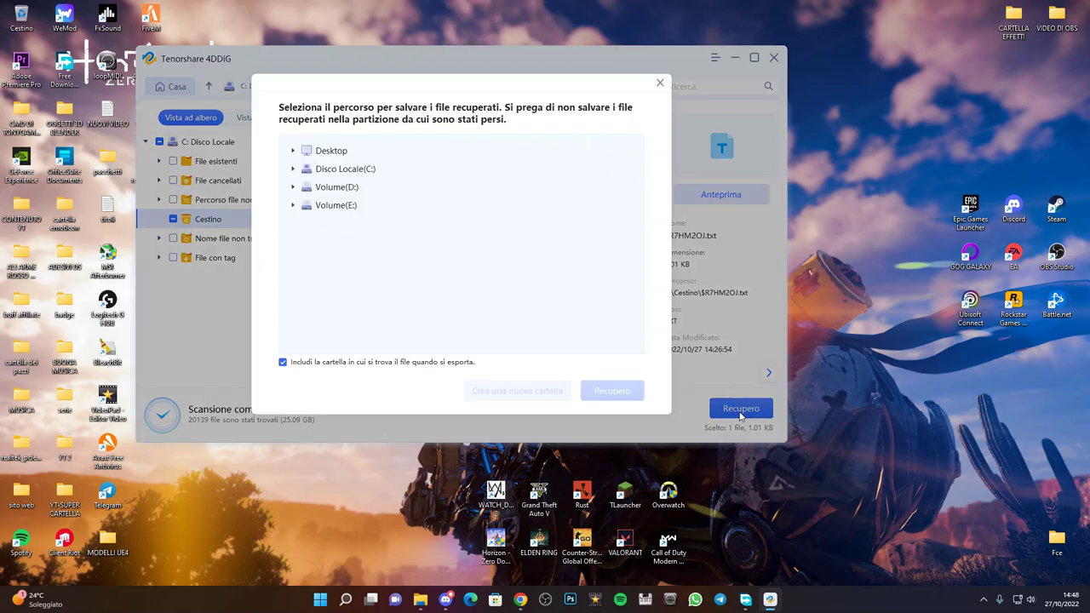
{"action": "left_click", "coordinate": [336, 171]}
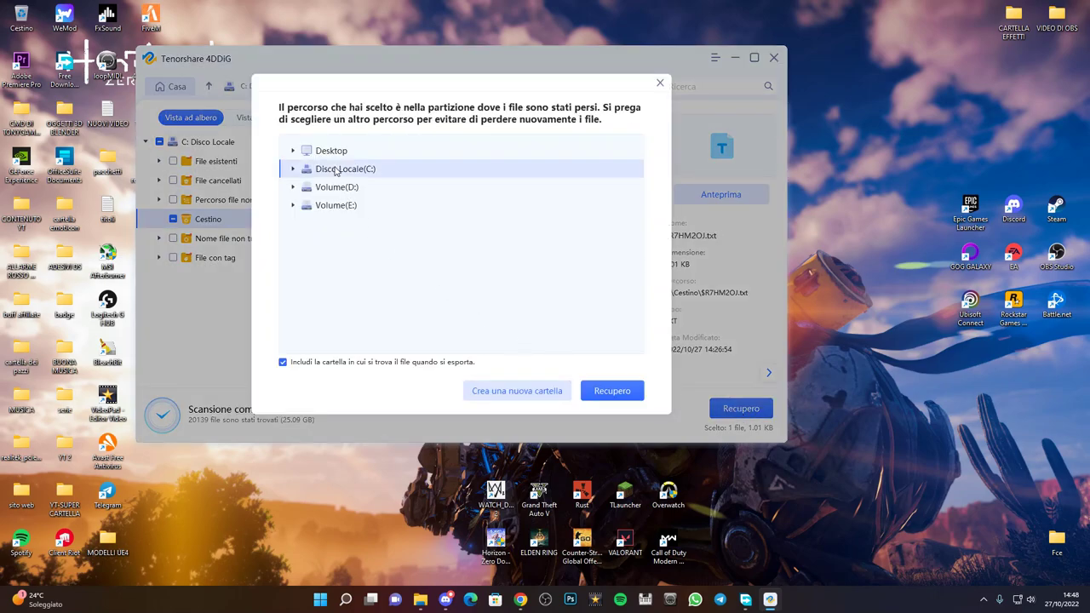
{"action": "left_click", "coordinate": [616, 393]}
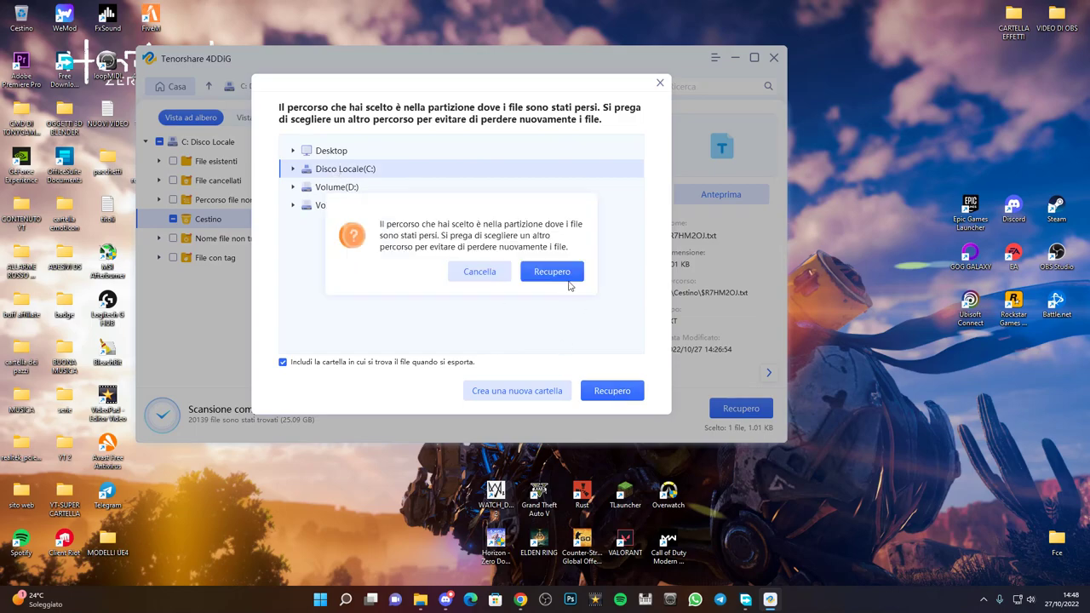
{"action": "left_click", "coordinate": [554, 273]}
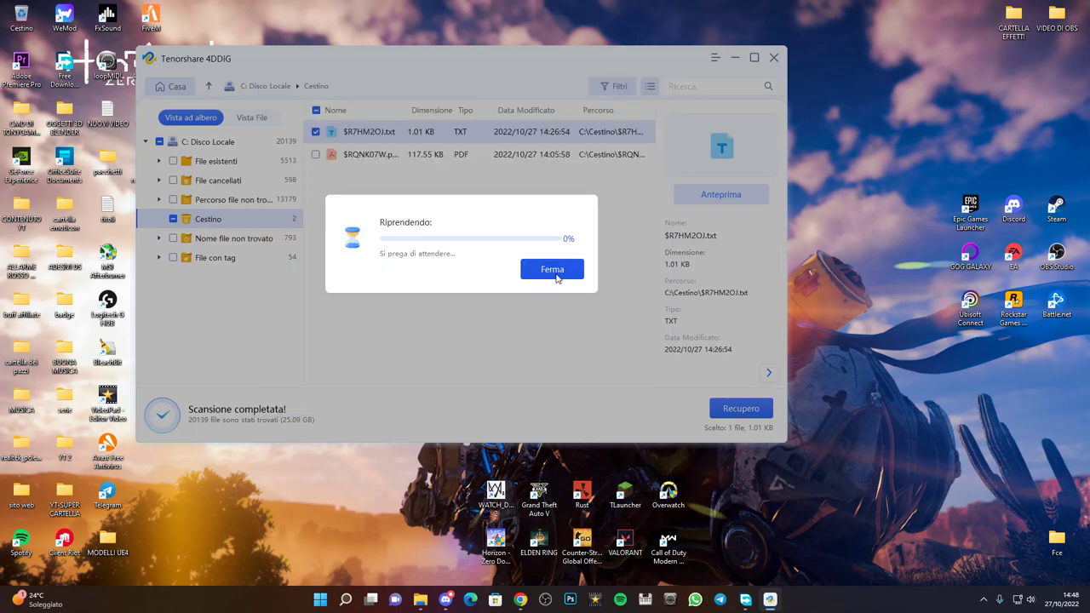
- Open the recovered $R7HM2OJ text file from the exported C folder to check its contents, and close it
{"action": "left_click", "coordinate": [474, 293]}
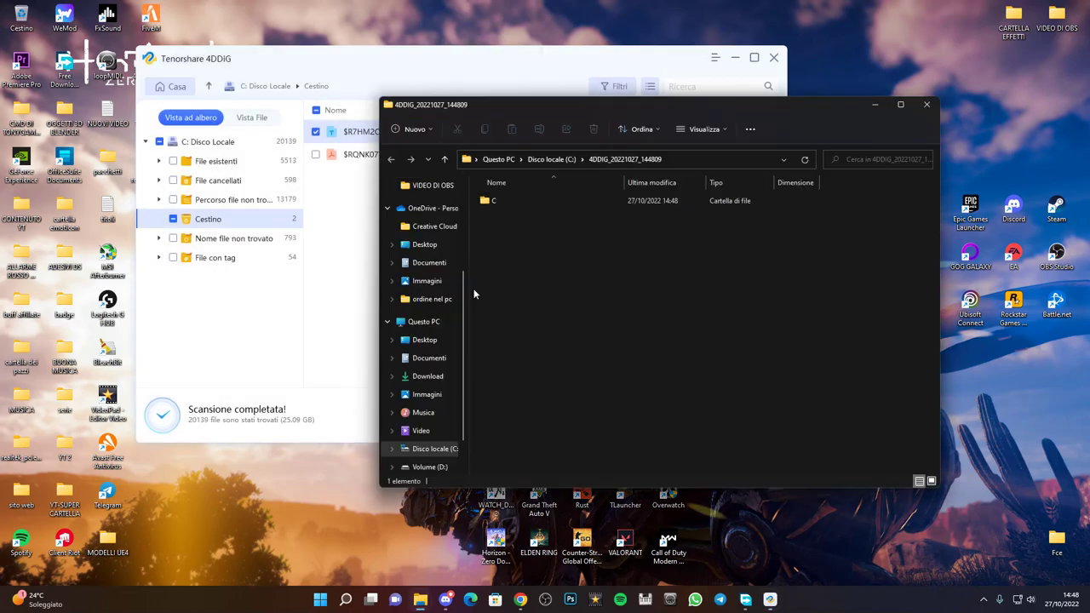
{"action": "double_click", "coordinate": [515, 199]}
{"action": "double_click", "coordinate": [515, 199]}
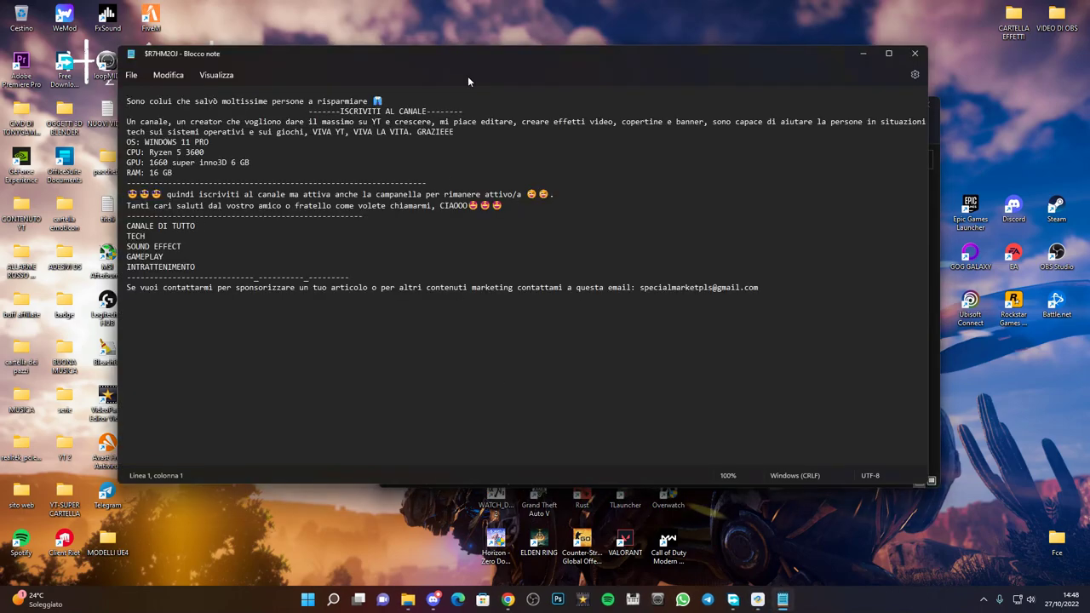
{"action": "left_click_drag", "start_coordinate": [469, 62], "coordinate": [475, 110]}
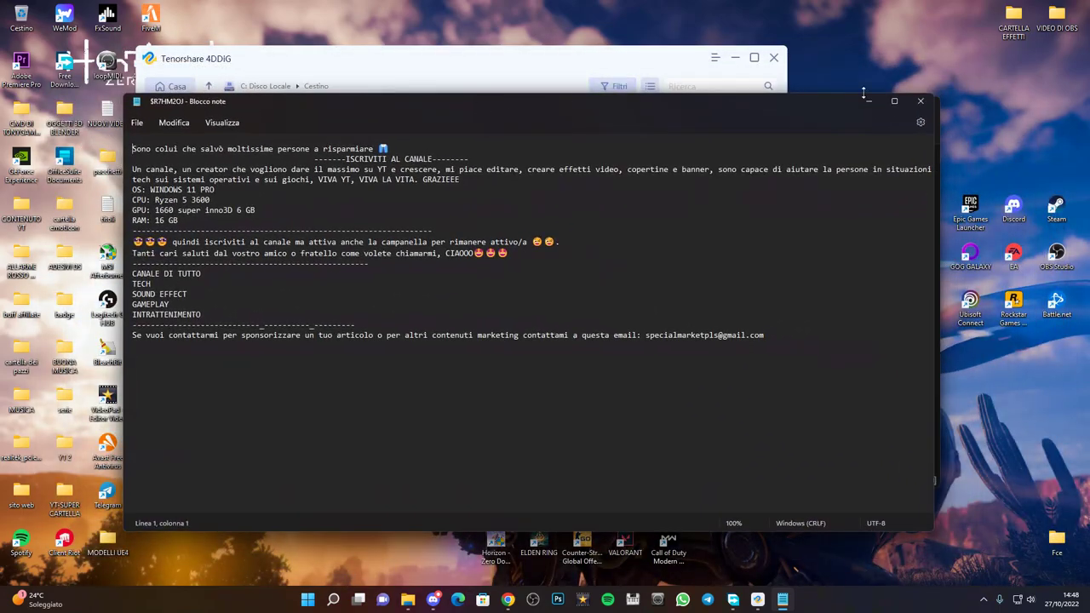
{"action": "left_click_drag", "start_coordinate": [715, 104], "coordinate": [650, 101]}
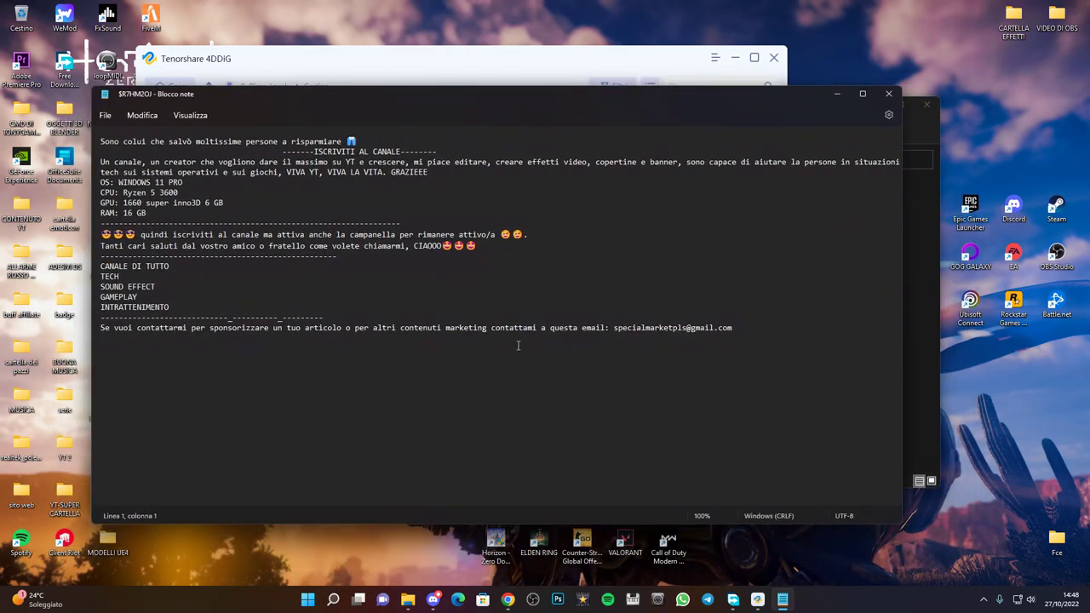
{"action": "left_click", "coordinate": [888, 94]}
{"action": "left_click_drag", "start_coordinate": [883, 104], "coordinate": [646, 81]}
{"action": "left_click", "coordinate": [809, 79]}
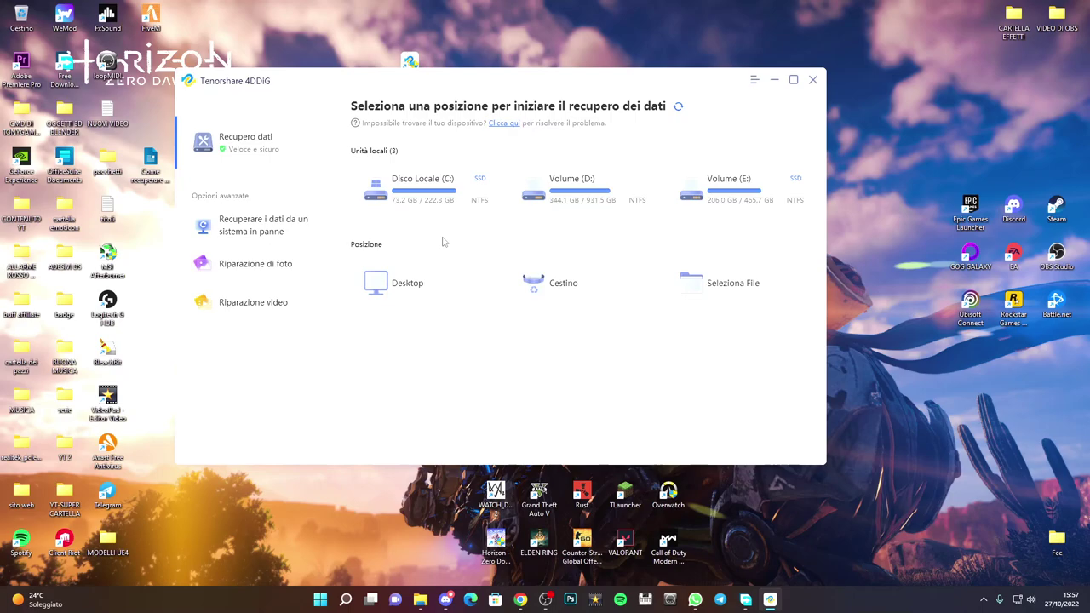
{"action": "mouse_move", "coordinate": [635, 212]}
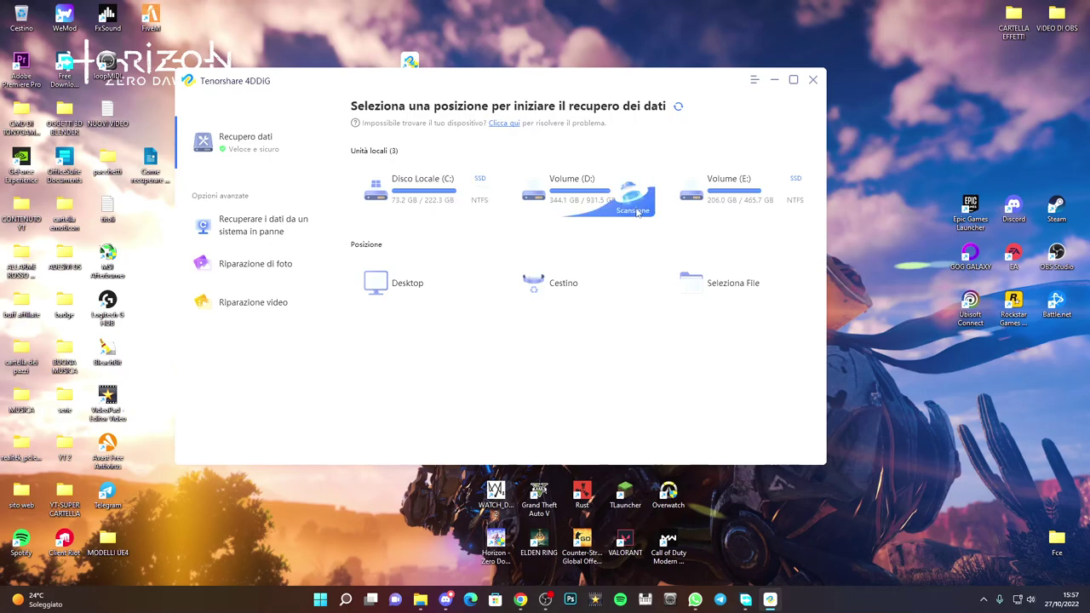
{"action": "left_click", "coordinate": [634, 211]}
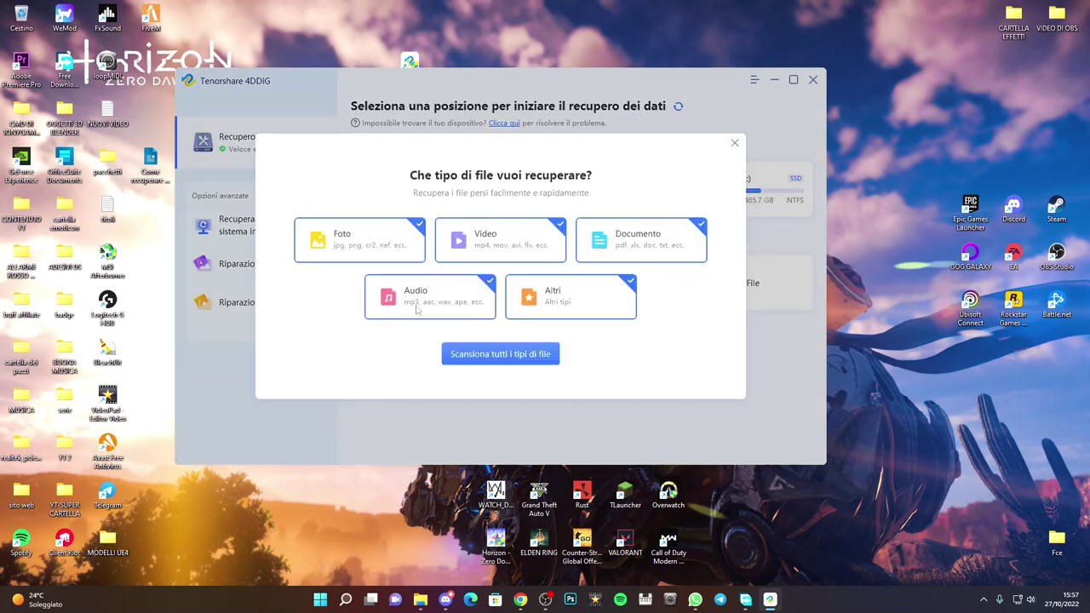
{"action": "left_click", "coordinate": [472, 244]}
{"action": "left_click", "coordinate": [388, 246]}
{"action": "left_click", "coordinate": [659, 248]}
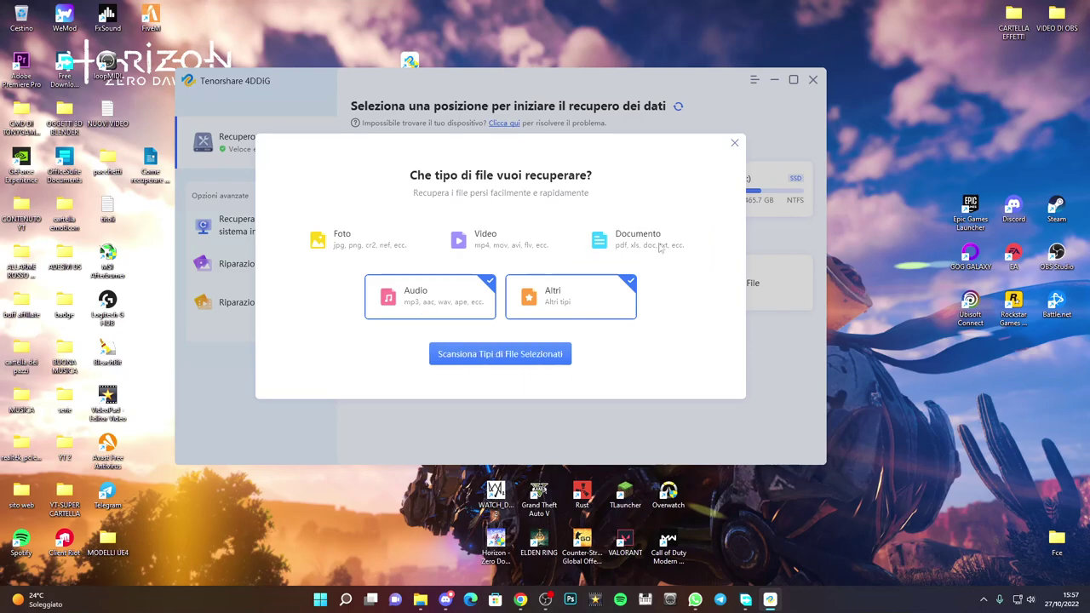
{"action": "left_click", "coordinate": [480, 246]}
{"action": "left_click", "coordinate": [568, 304]}
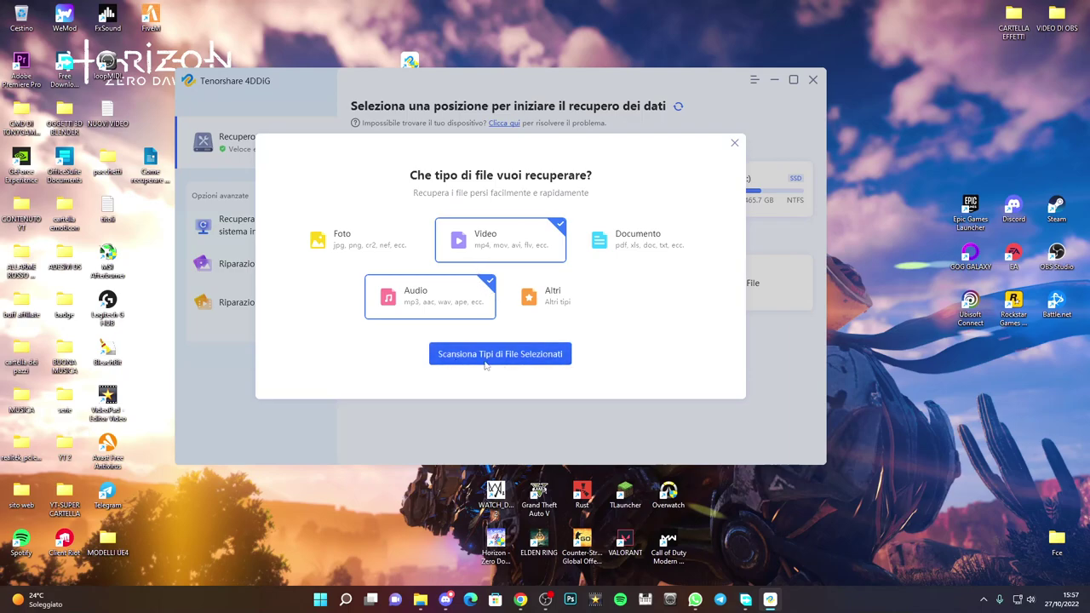
{"action": "left_click", "coordinate": [733, 143]}
- Close Tenorshare 4DDiG and move the 4ddig-for-windows desktop icon beside the Tenorshare 4DDiG shortcut
{"action": "mouse_move", "coordinate": [572, 83]}
{"action": "left_mouse_down"}
{"action": "mouse_move", "coordinate": [535, 94]}
{"action": "mouse_move", "coordinate": [554, 88]}
{"action": "left_mouse_up"}
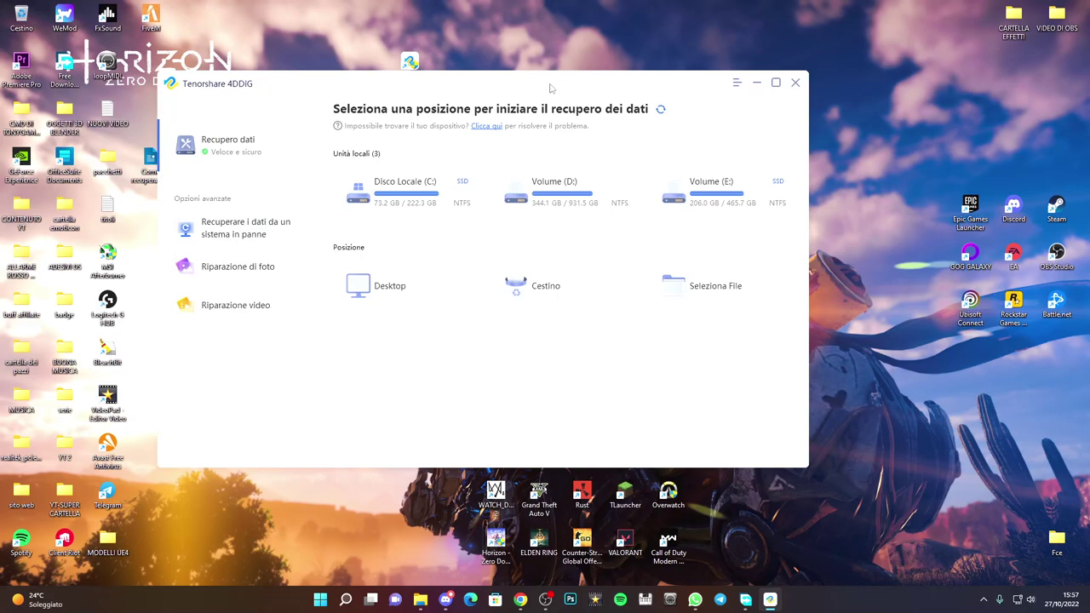
{"action": "left_click", "coordinate": [794, 82]}
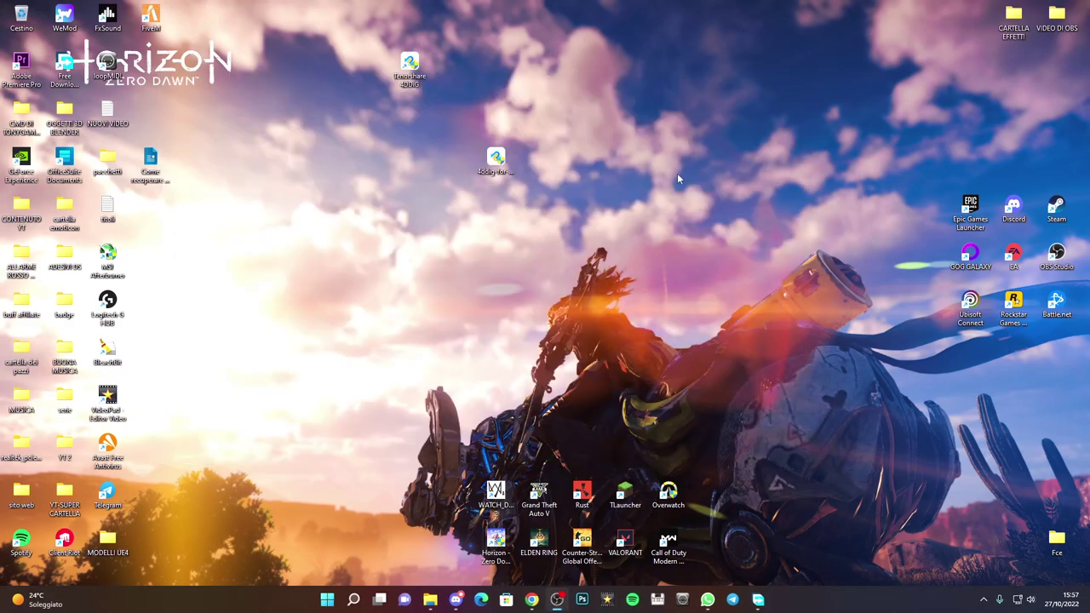
{"action": "left_click_drag", "start_coordinate": [502, 166], "coordinate": [458, 78]}
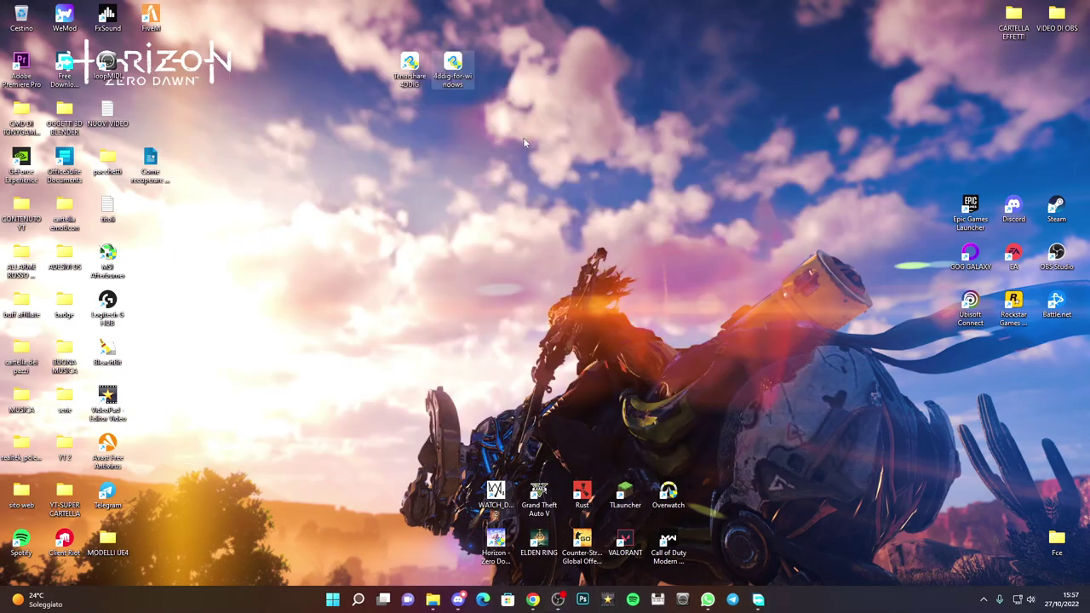